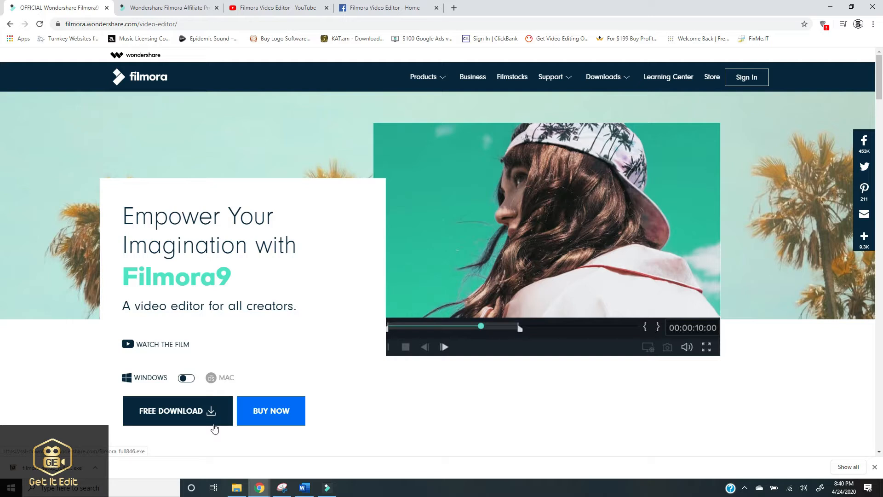
# Download the free Windows version of Filmora9 and show the installer file in its folder
pyautogui.scroll(-2, 214, 429)
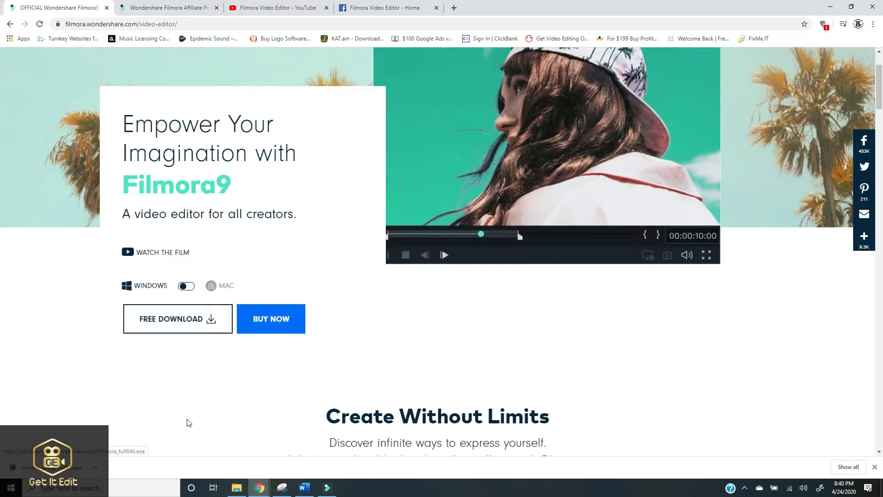
pyautogui.click(214, 319)
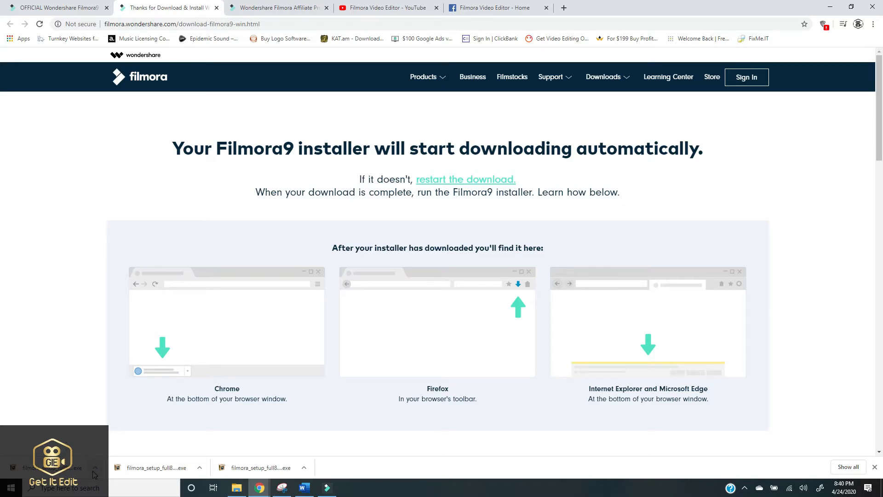
pyautogui.click(94, 469)
pyautogui.click(125, 379)
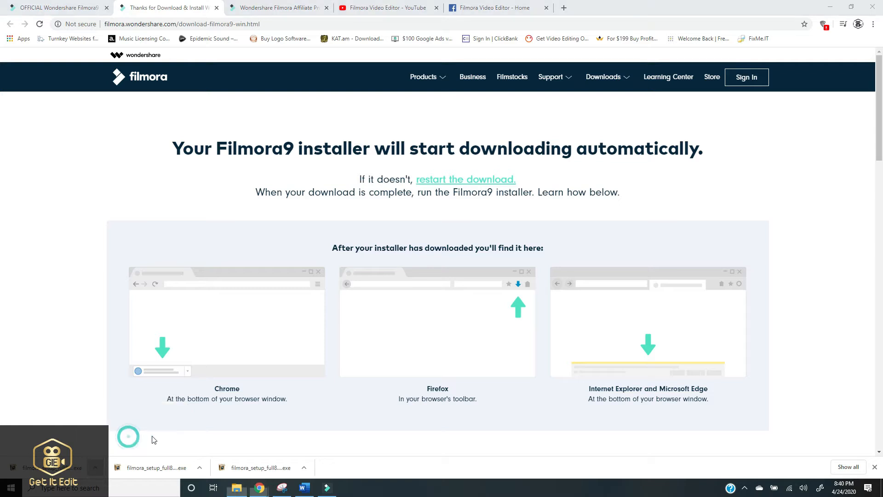
# Run the filmora_setup_full846 (4) installer, cancel the reinstallation and return to the browser
pyautogui.doubleClick(443, 312)
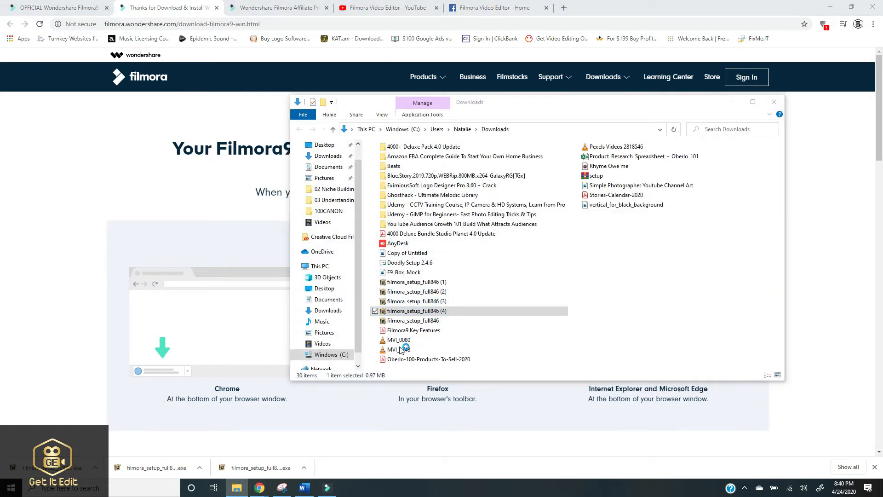
pyautogui.click(375, 291)
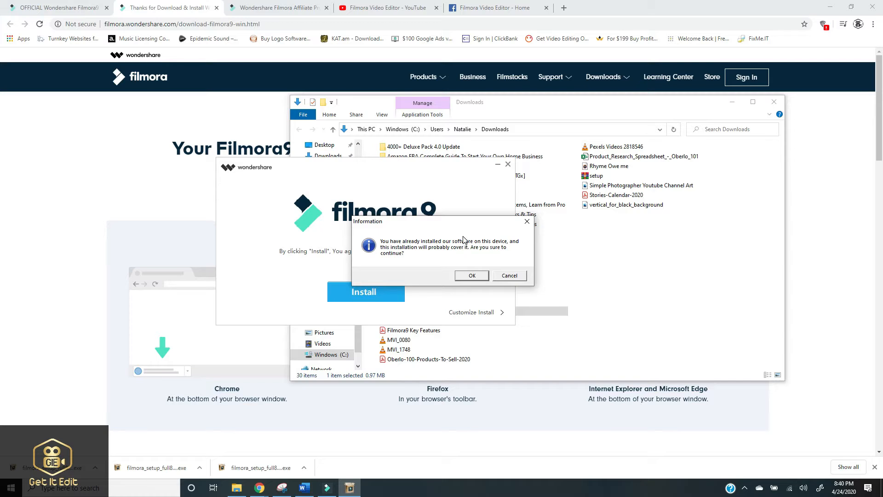
pyautogui.moveTo(459, 225); pyautogui.dragTo(460, 231)
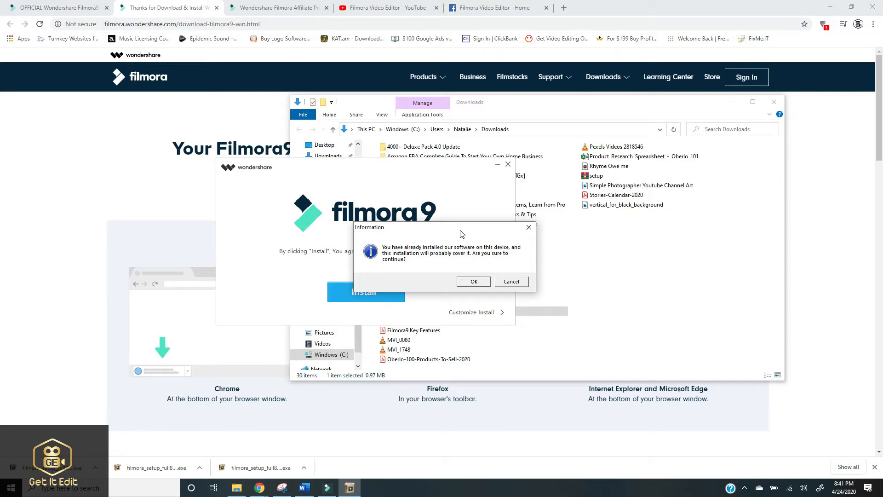
pyautogui.click(511, 282)
pyautogui.click(507, 164)
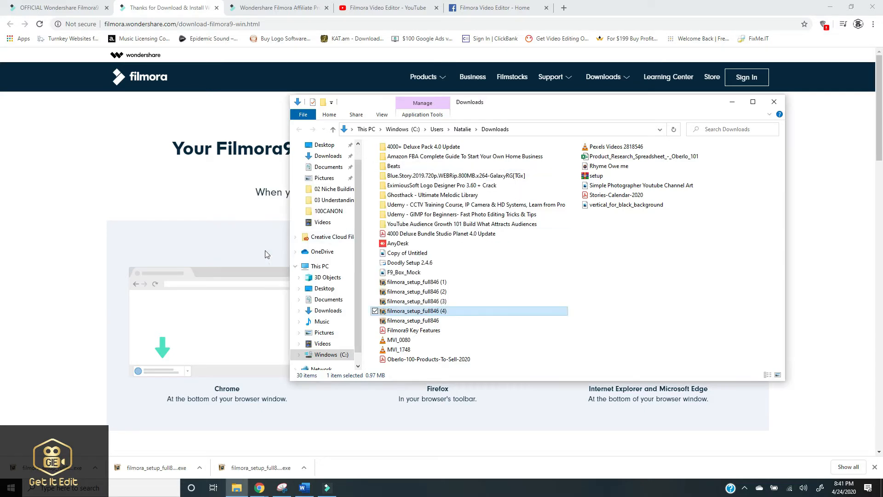
pyautogui.click(203, 207)
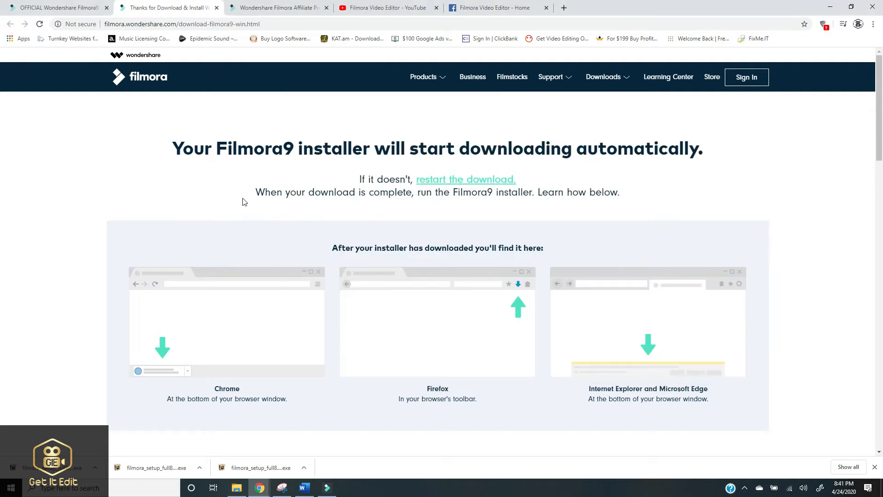
# Go to the Filmora9 product page, open its purchase page and review the individual plans
pyautogui.moveTo(446, 87)
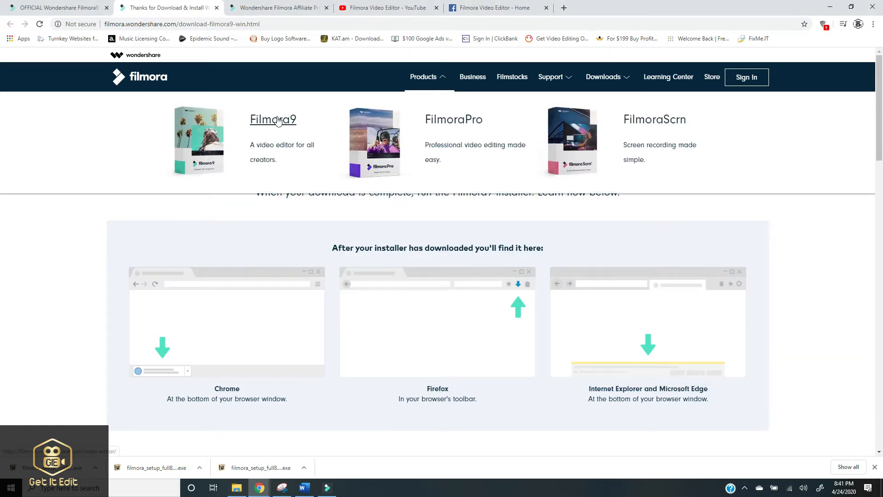
pyautogui.click(276, 119)
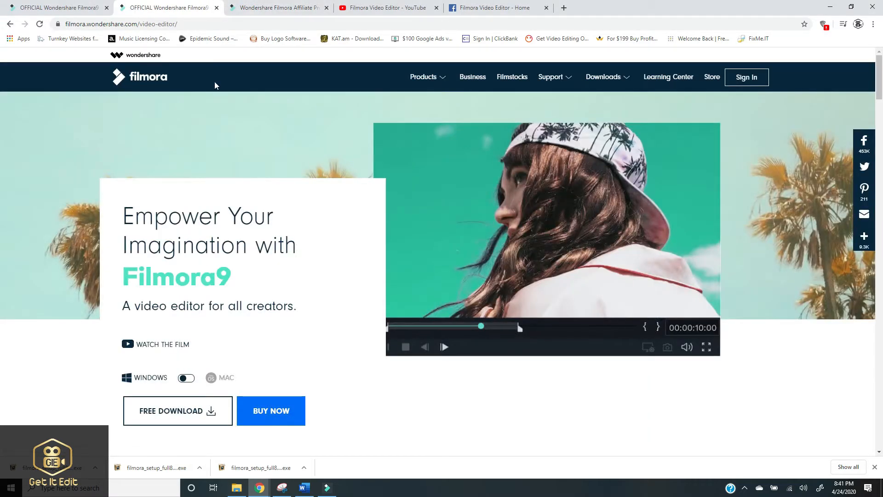
pyautogui.scroll(-1, 276, 319)
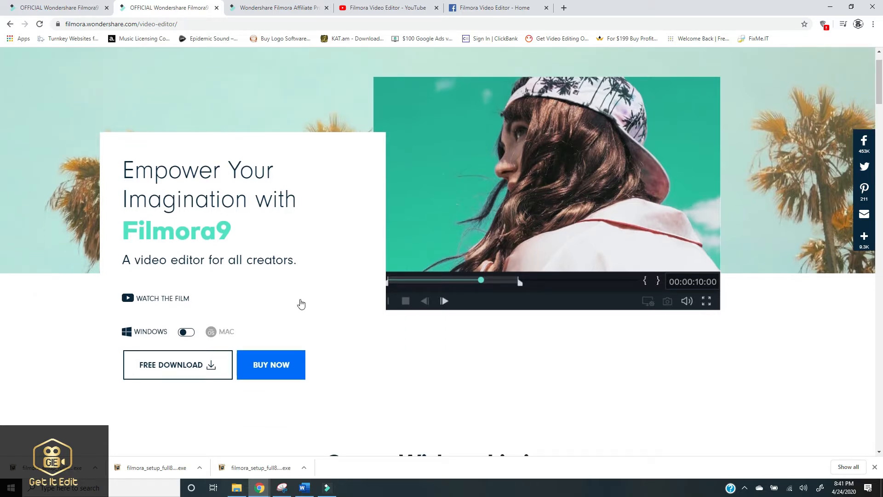
pyautogui.click(278, 267)
pyautogui.click(281, 361)
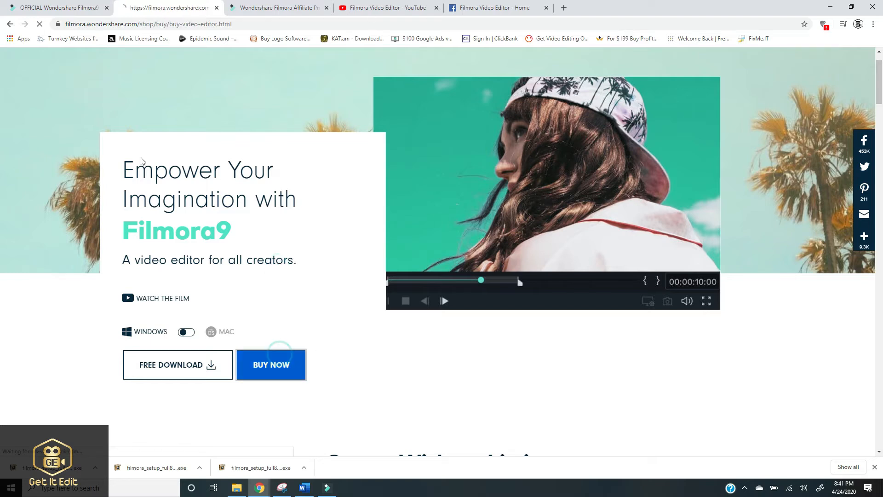
pyautogui.scroll(-1, 442, 228)
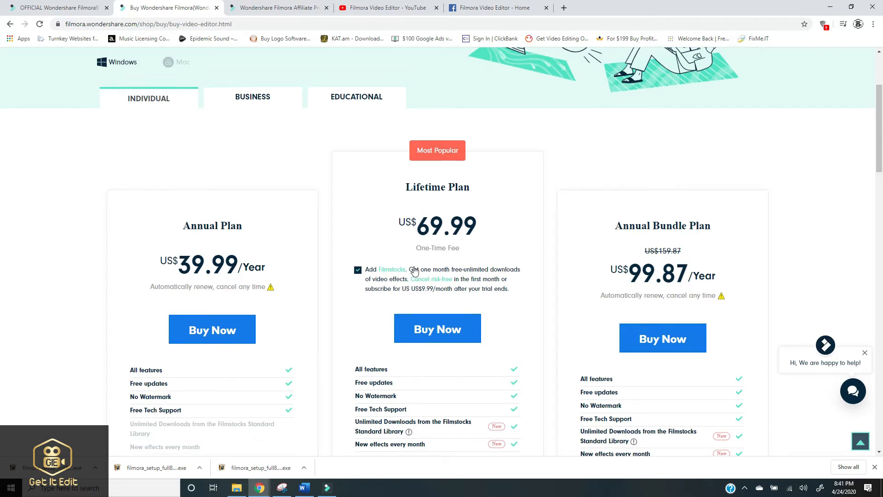
pyautogui.scroll(-1, 413, 271)
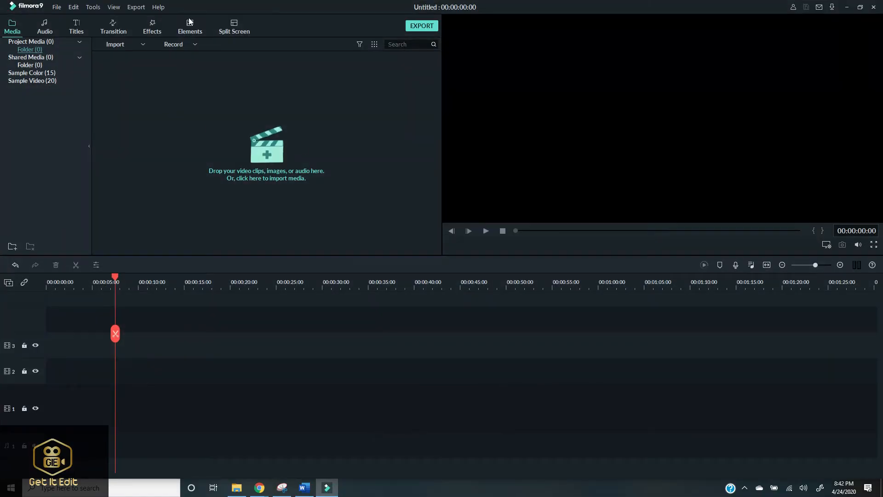
# Look over the Help options in Filmora9 and return to the browser to compare the plan prices and features
pyautogui.click(159, 7)
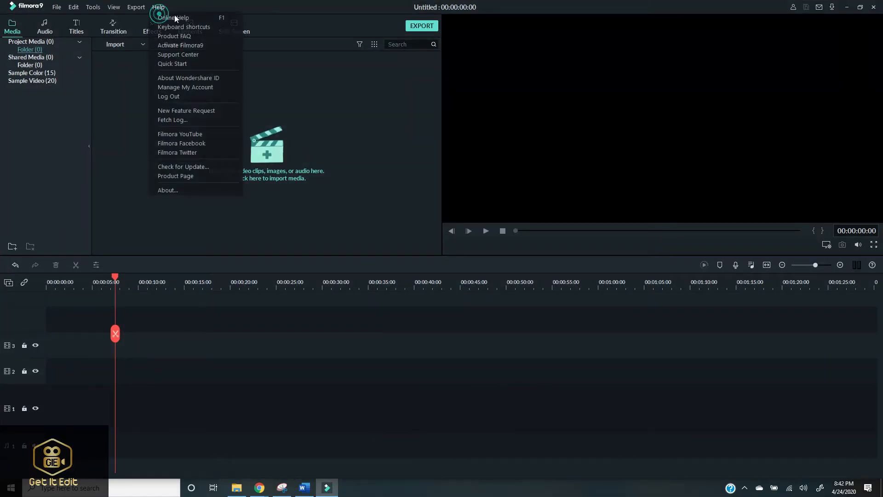
pyautogui.click(337, 489)
pyautogui.scroll(-1, 338, 226)
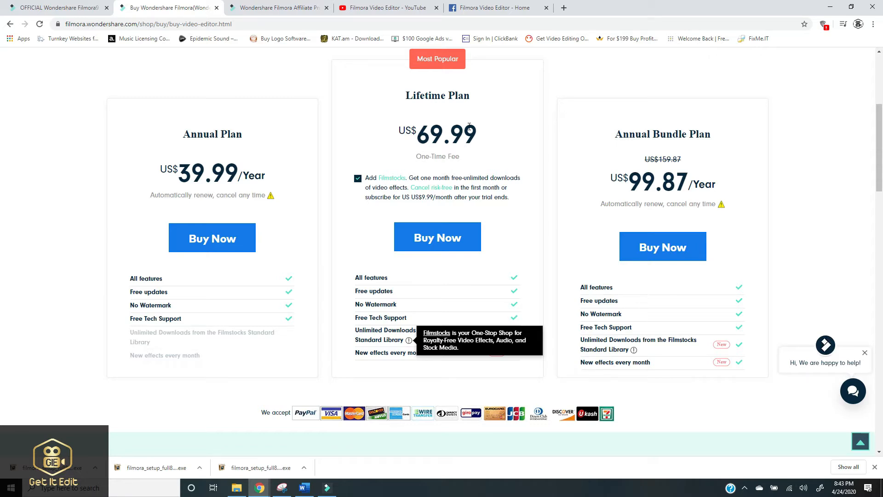
pyautogui.scroll(-1, 422, 342)
pyautogui.scroll(1, 432, 340)
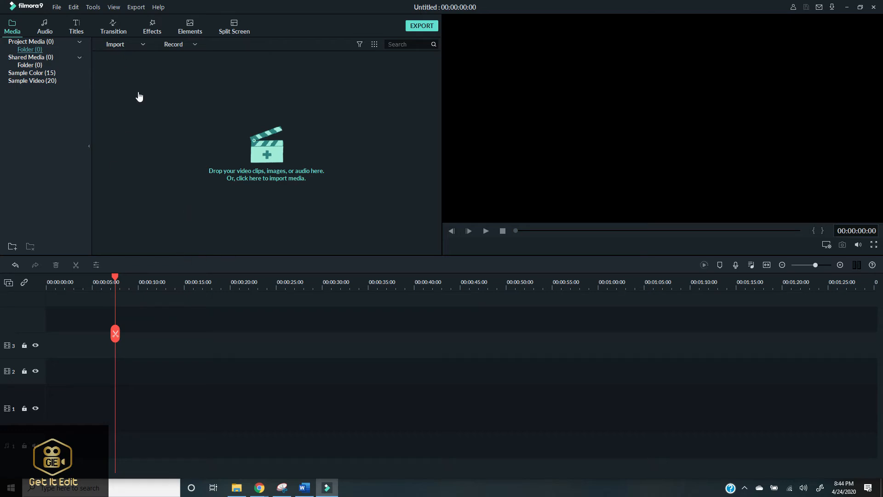
# Check which devices are offered for importing media from a camera or phone, and cancel the import
pyautogui.click(132, 44)
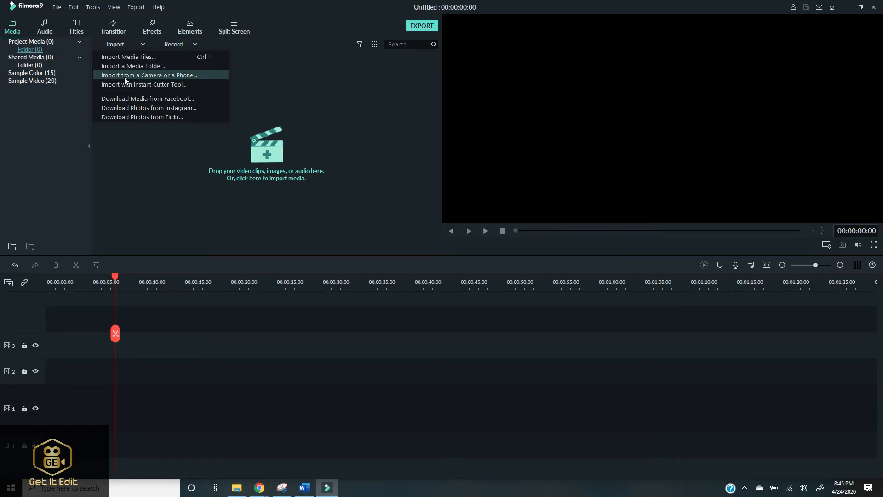
pyautogui.click(159, 78)
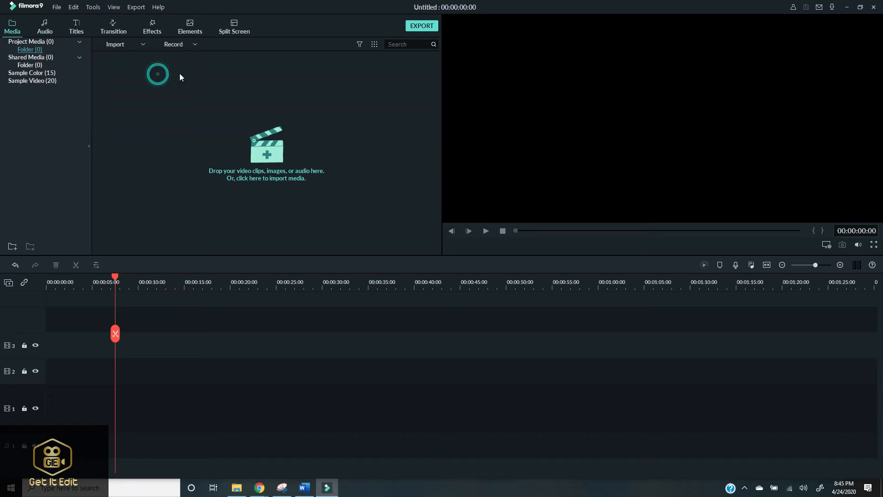
pyautogui.click(347, 137)
pyautogui.click(346, 137)
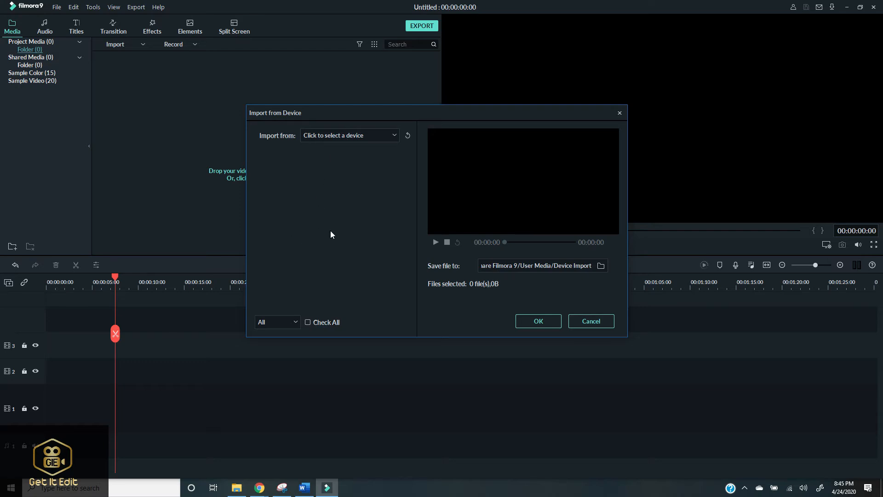
pyautogui.click(346, 137)
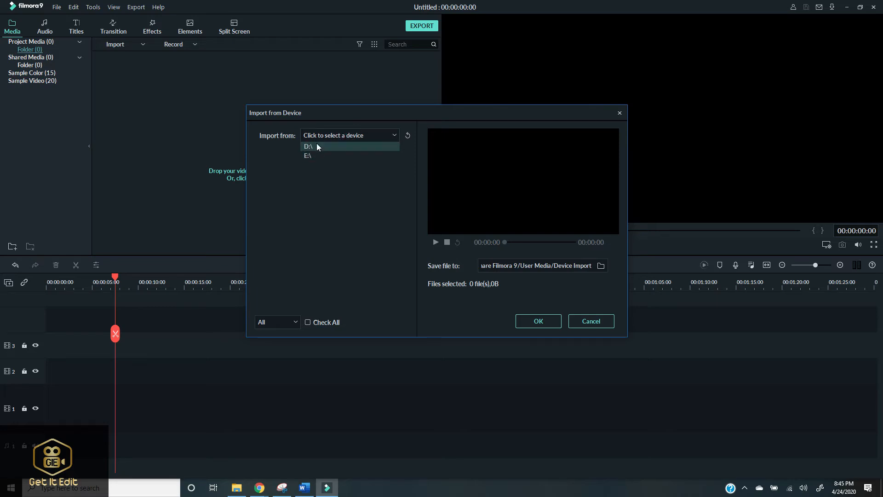
pyautogui.click(341, 219)
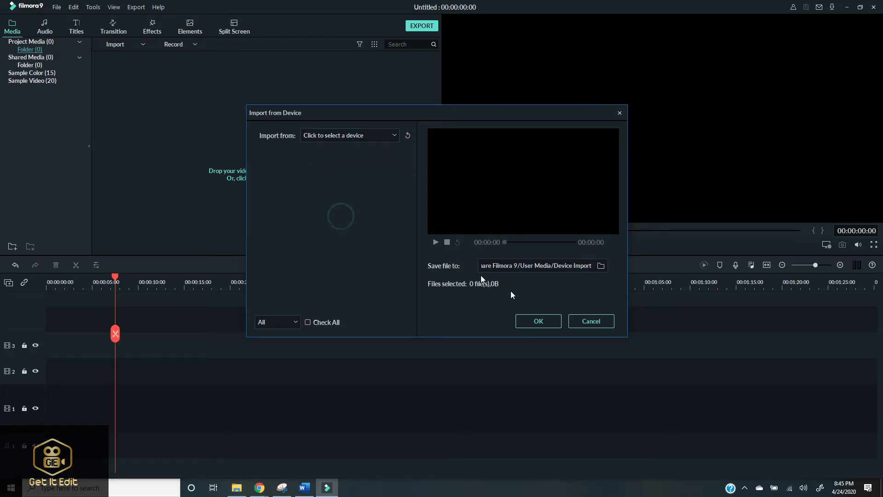
pyautogui.click(592, 322)
# Import the Jungle text video from the Videos folder and place it at the start of video track 1
pyautogui.click(138, 44)
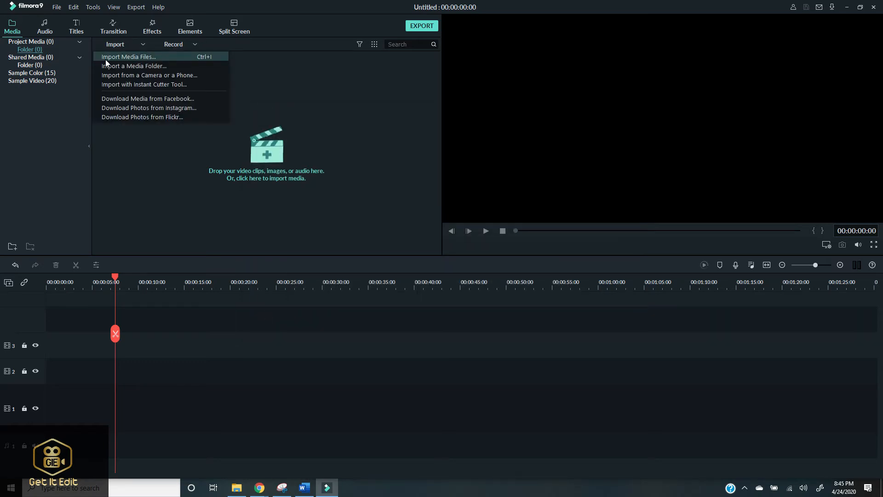
pyautogui.click(132, 58)
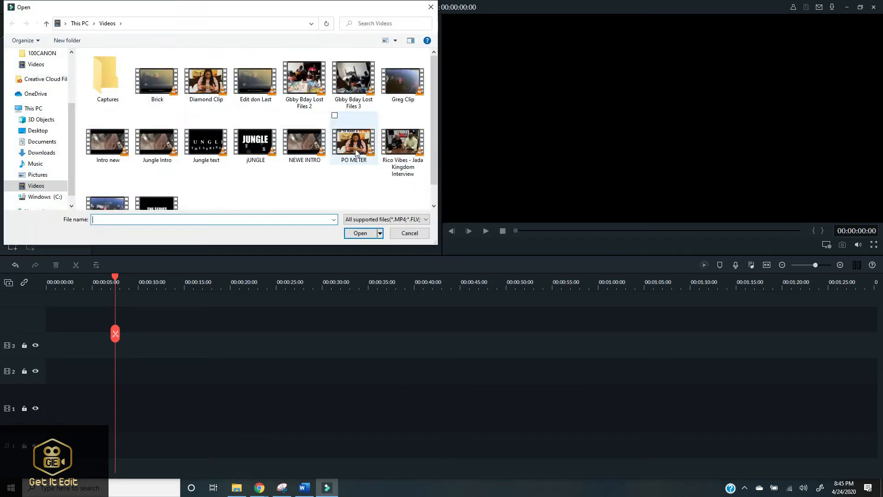
pyautogui.scroll(-1, 209, 131)
pyautogui.click(209, 129)
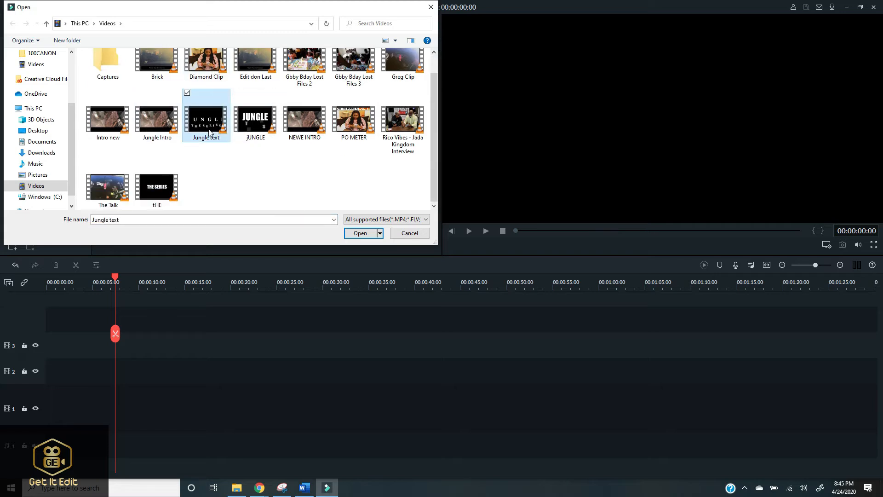
pyautogui.doubleClick(206, 123)
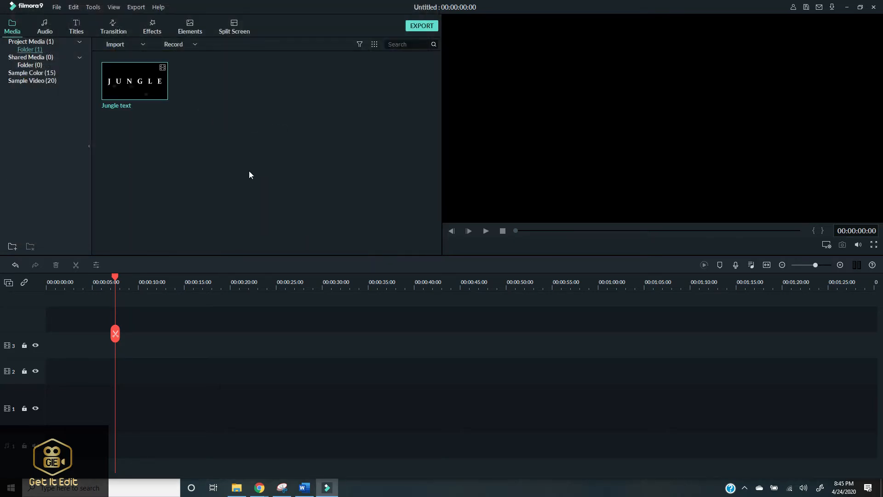
pyautogui.moveTo(155, 98); pyautogui.dragTo(40, 404)
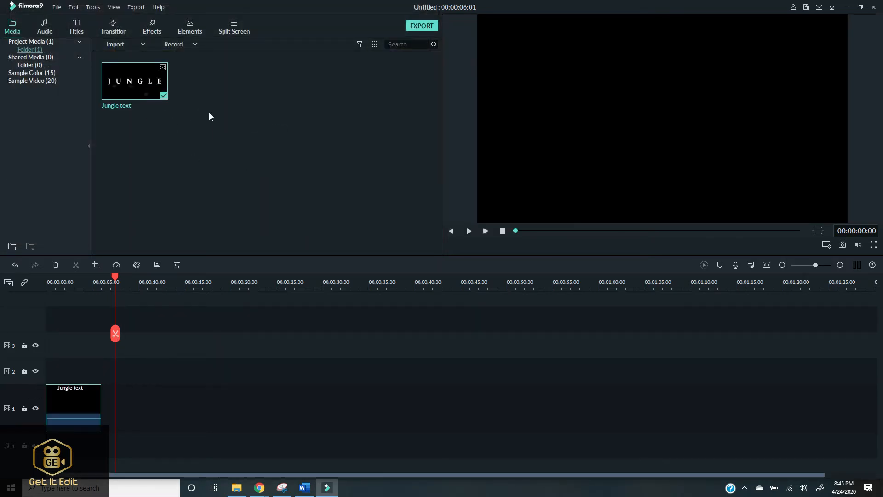
pyautogui.click(175, 93)
# Add The Talk video from the Videos folder in File Explorer to the project and place it directly after Jungle text on track 1
pyautogui.click(236, 487)
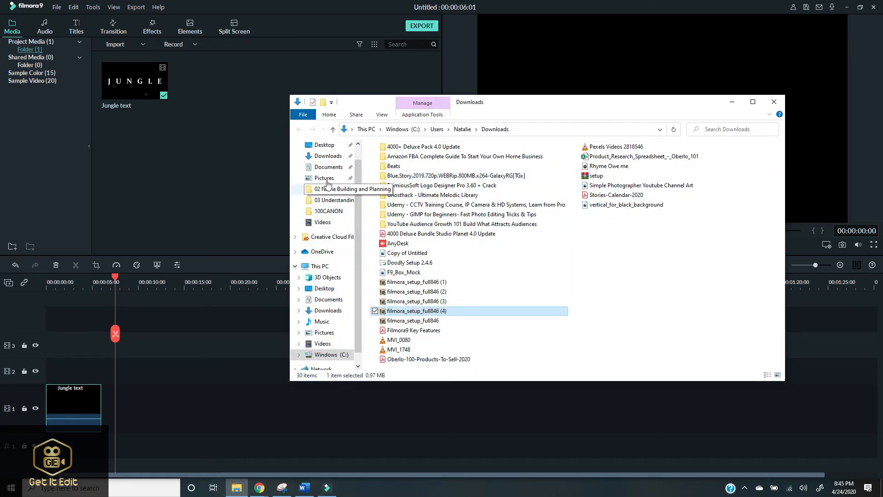
pyautogui.click(326, 167)
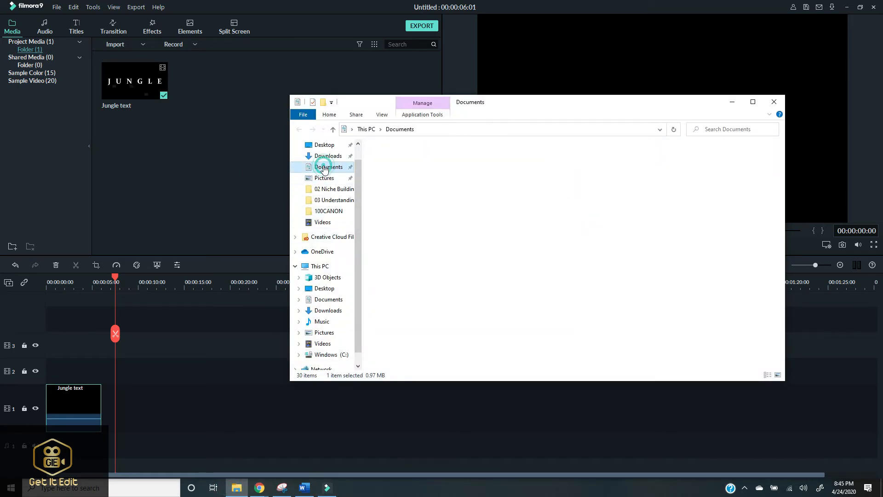
pyautogui.click(327, 345)
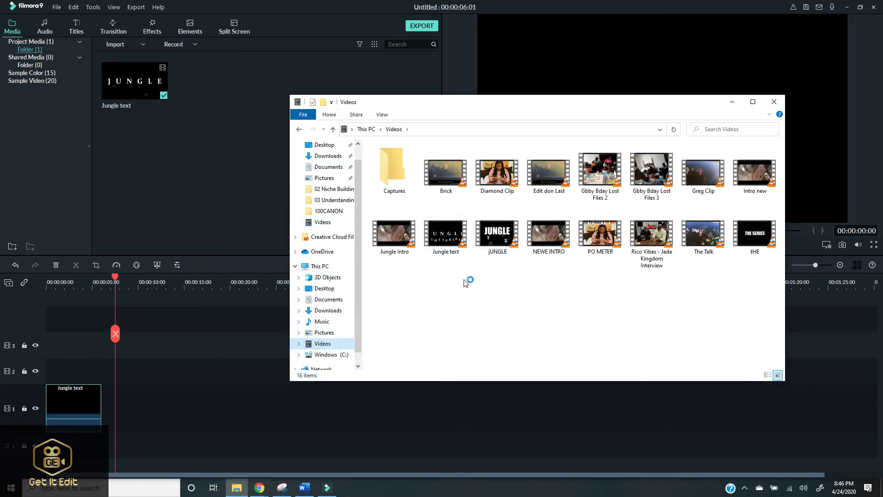
pyautogui.moveTo(704, 235); pyautogui.dragTo(524, 335)
pyautogui.moveTo(307, 382); pyautogui.dragTo(209, 396)
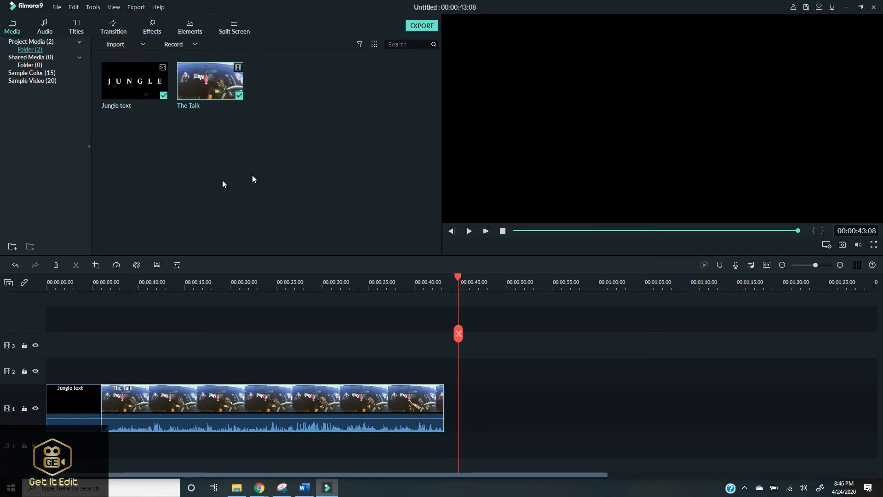
pyautogui.click(57, 7)
pyautogui.moveTo(83, 50)
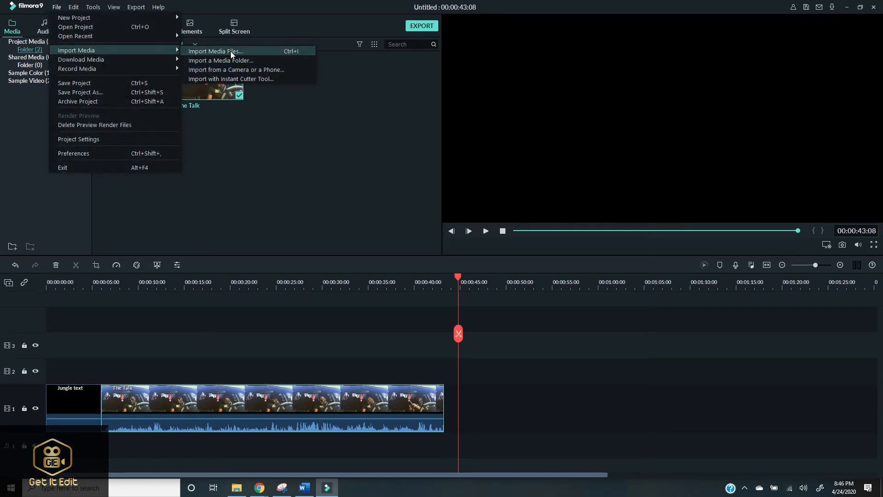
pyautogui.click(400, 181)
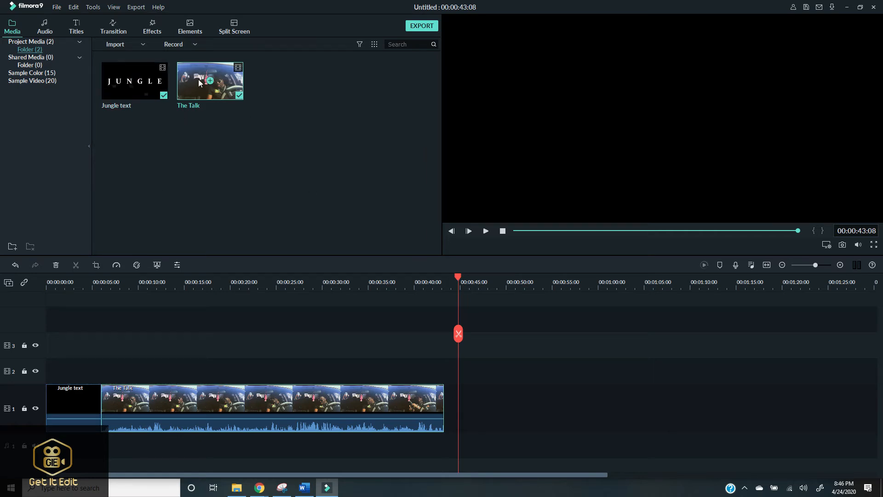
# Select both clips in the media library and move the playhead to the beginning of the timeline
pyautogui.moveTo(232, 144); pyautogui.dragTo(148, 98)
pyautogui.moveTo(465, 286)
pyautogui.mouseDown()
pyautogui.moveTo(264, 309)
pyautogui.moveTo(451, 289)
pyautogui.mouseUp()
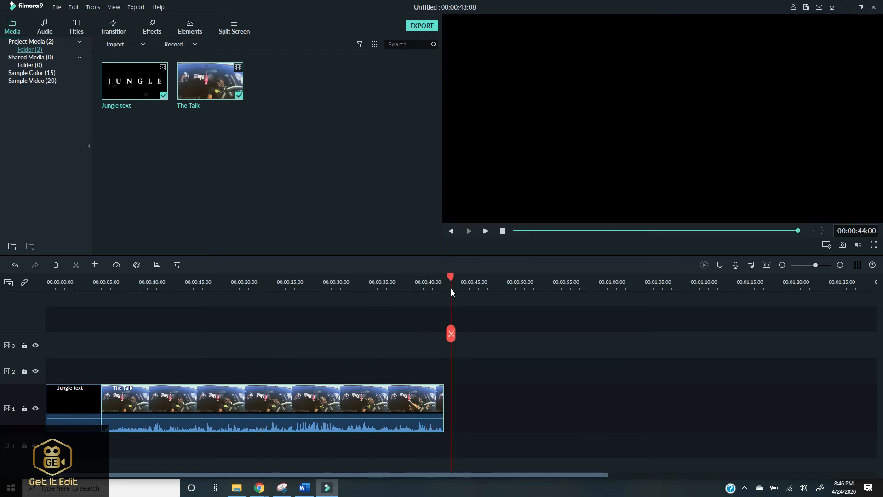
pyautogui.press('Home')
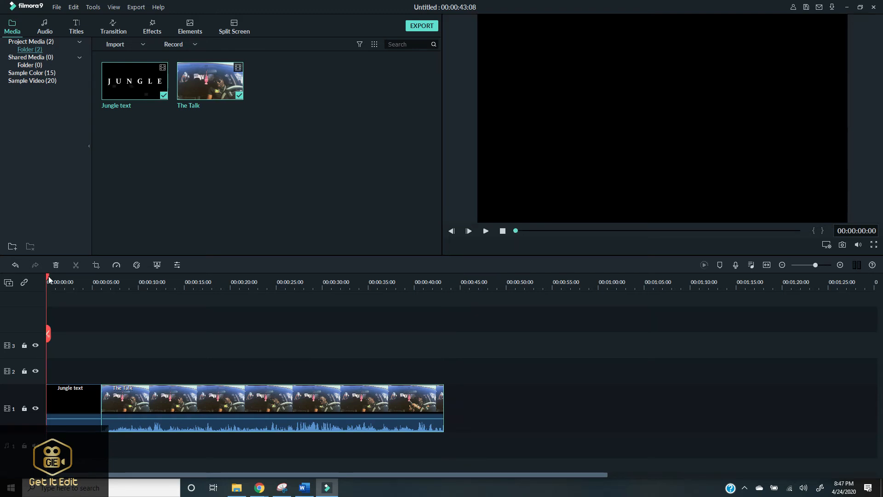
# Preview the Jungle text clip and stack it on track 2 above The Talk, with both clips starting at the beginning of the timeline
pyautogui.moveTo(50, 280)
pyautogui.mouseDown()
pyautogui.moveTo(369, 276)
pyautogui.moveTo(728, 302)
pyautogui.moveTo(473, 326)
pyautogui.moveTo(442, 338)
pyautogui.moveTo(45, 288)
pyautogui.mouseUp()
pyautogui.click(59, 396)
pyautogui.moveTo(147, 89)
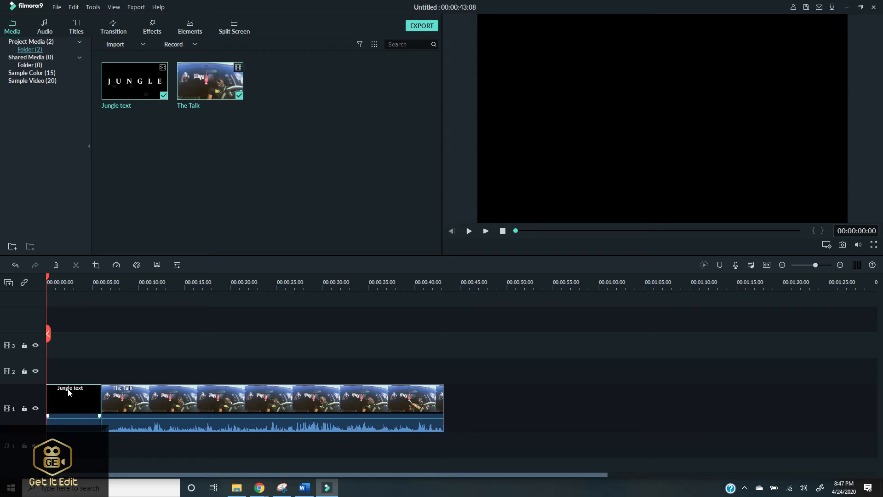
pyautogui.click(52, 282)
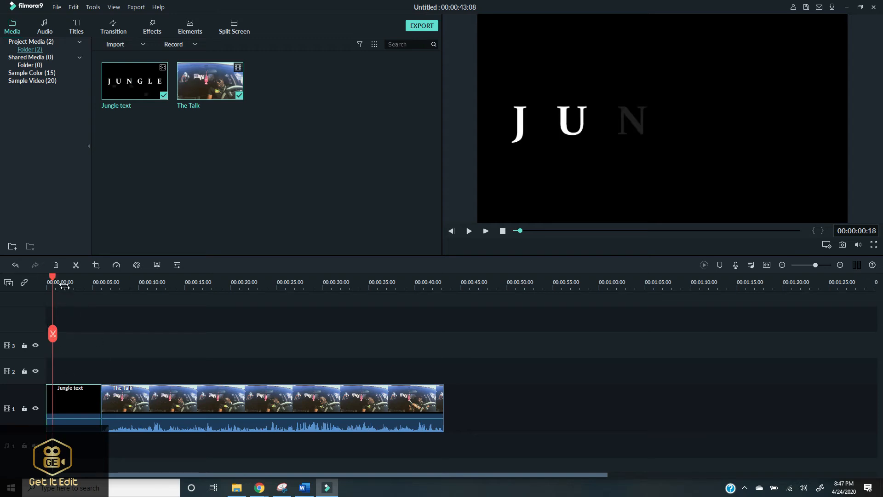
pyautogui.moveTo(54, 283); pyautogui.dragTo(81, 282)
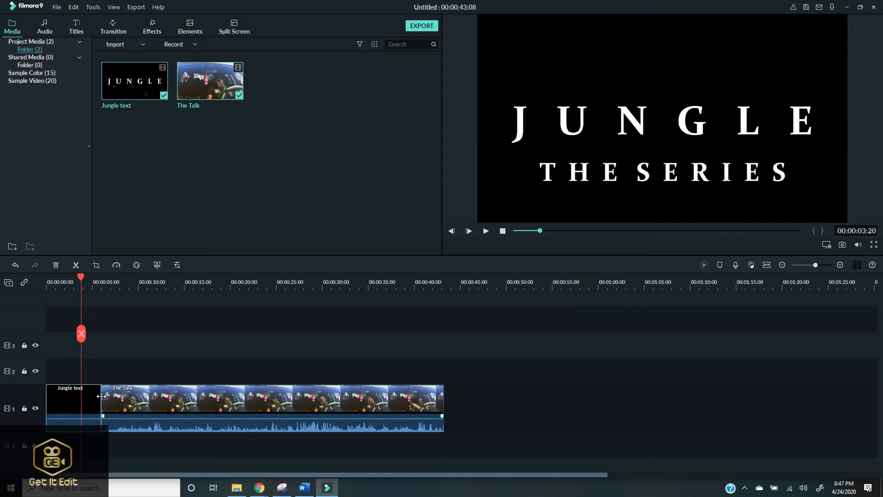
pyautogui.moveTo(99, 393); pyautogui.dragTo(158, 376)
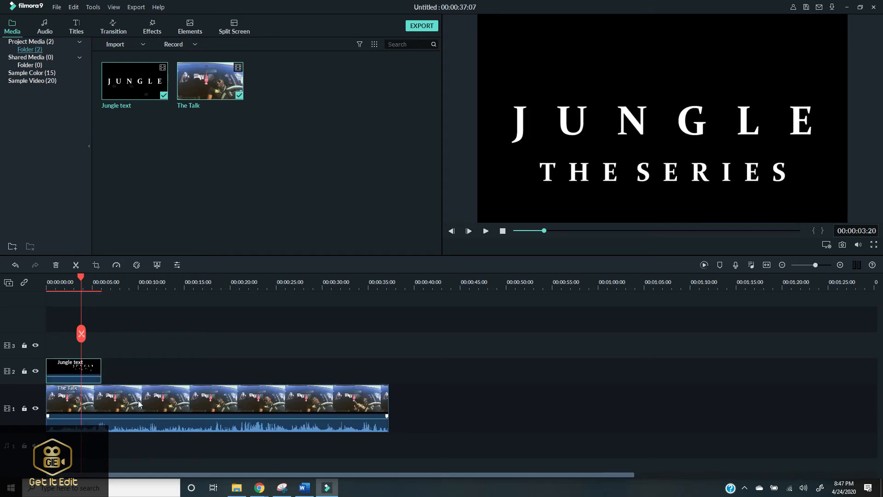
# Enable Chroma Key on the Jungle text clip and pick its black background as the color to remove
pyautogui.click(95, 372)
pyautogui.doubleClick(87, 369)
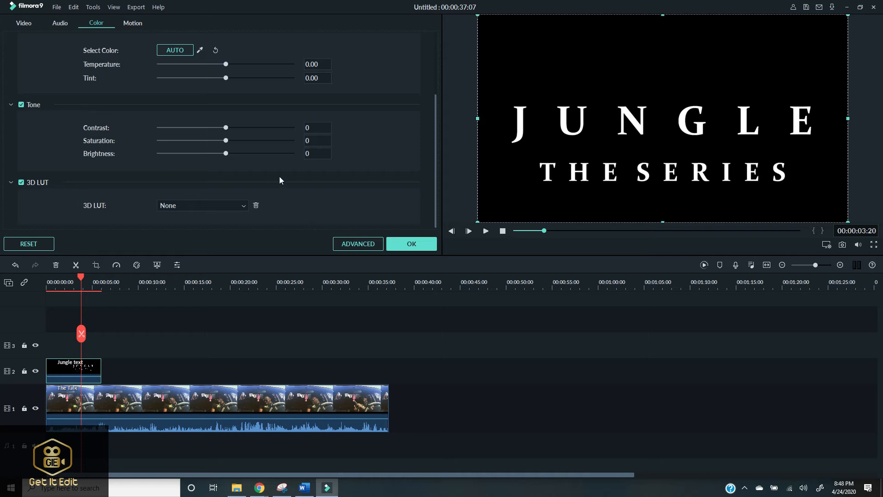
pyautogui.click(60, 23)
pyautogui.click(21, 26)
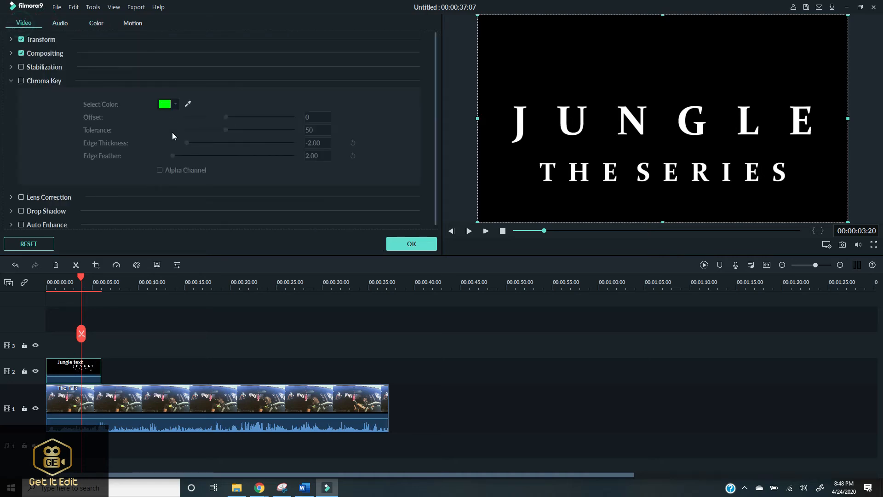
pyautogui.click(22, 80)
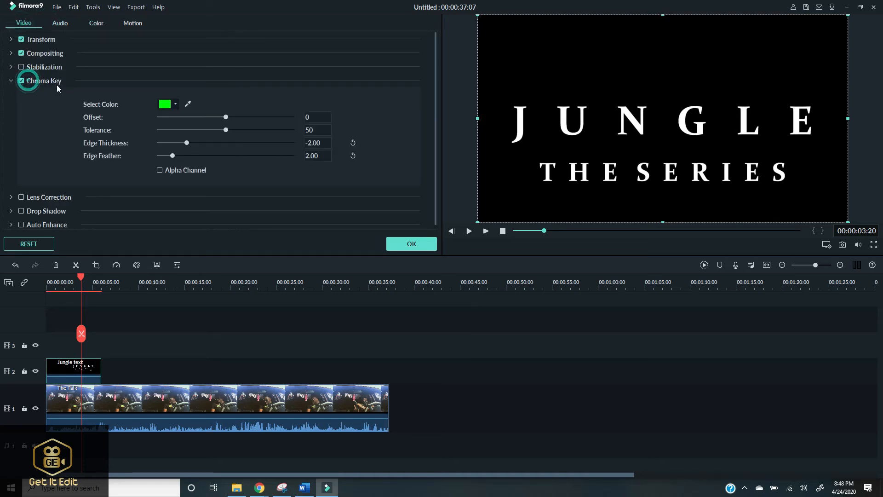
pyautogui.click(188, 104)
pyautogui.click(553, 49)
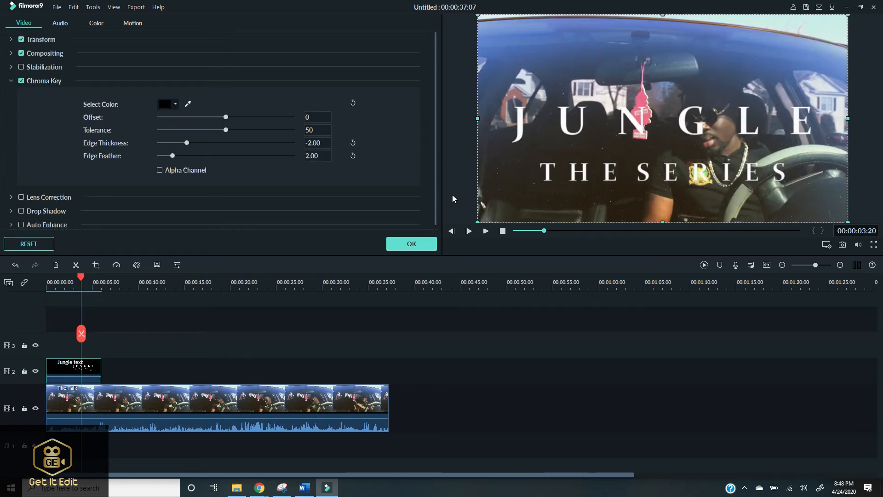
# Play the keyed title over The Talk from the start of the timeline and scrub back through it
pyautogui.moveTo(82, 277); pyautogui.dragTo(46, 288)
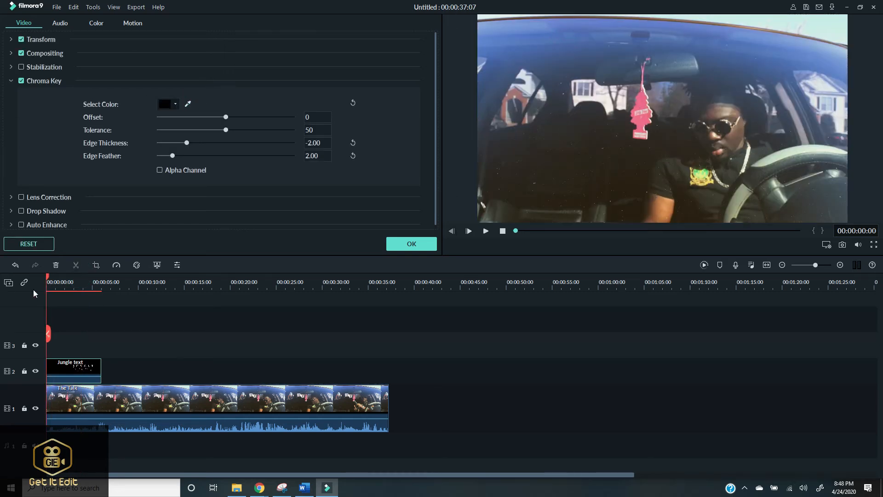
pyautogui.press('space')
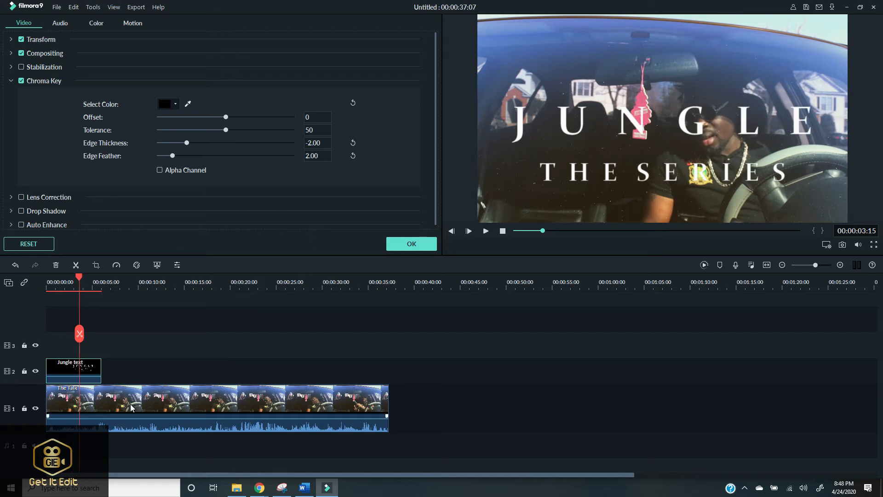
pyautogui.moveTo(81, 286); pyautogui.dragTo(57, 287)
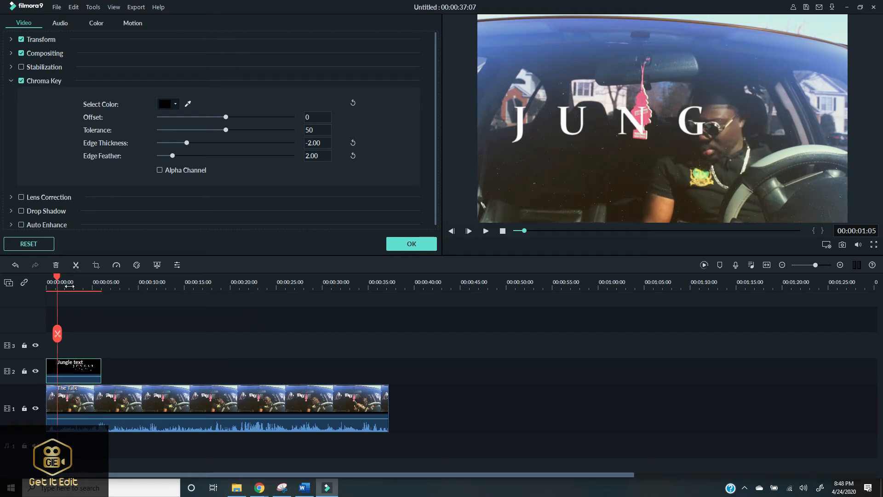
# Try The Talk at the end of Jungle text on track 1, and return it to the timeline's start beneath the title
pyautogui.moveTo(152, 395); pyautogui.dragTo(207, 388)
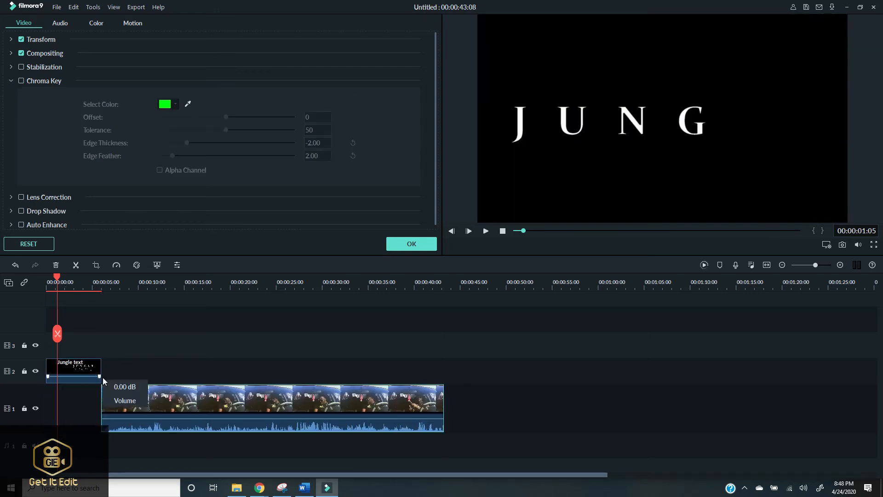
pyautogui.moveTo(114, 391); pyautogui.dragTo(55, 404)
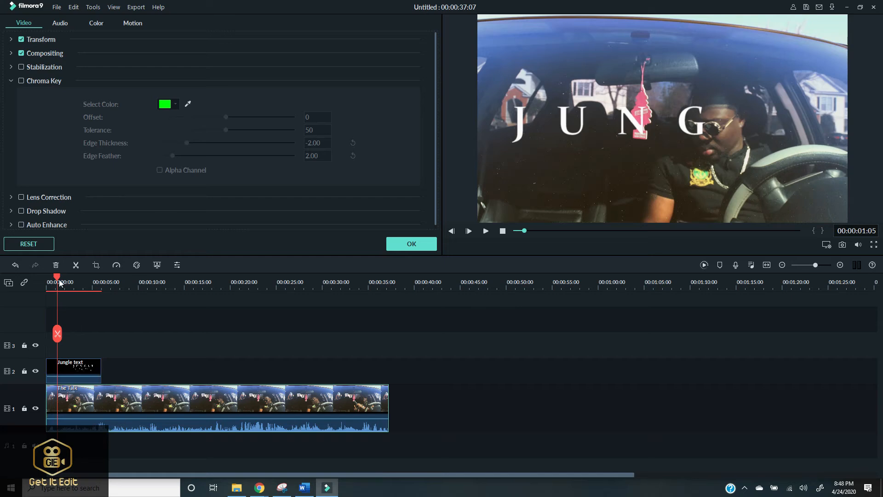
# Split The Talk at 00:00:06:01, where the Jungle text clip ends
pyautogui.moveTo(60, 282); pyautogui.dragTo(102, 281)
pyautogui.hotkey('ctrl', 'b')
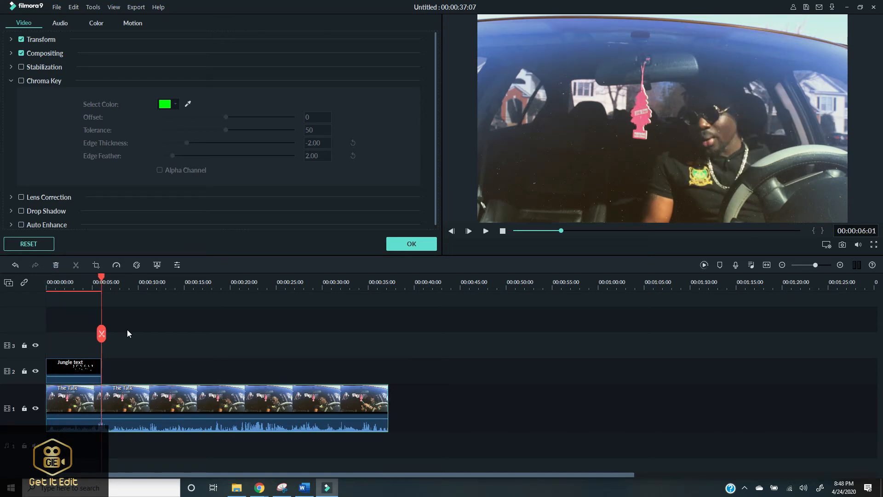
# Delete the part of The Talk after the end of the title, and undo the deletion
pyautogui.click(280, 387)
pyautogui.press('Delete')
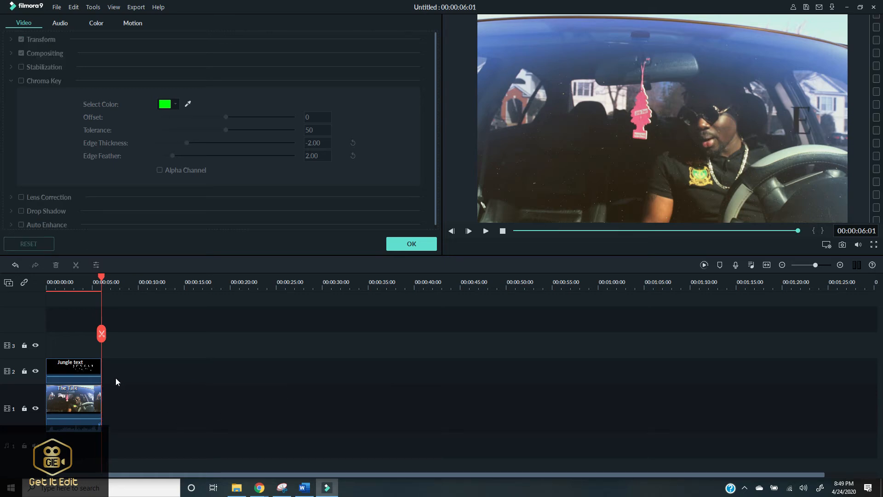
pyautogui.hotkey('ctrl', 'z')
pyautogui.moveTo(102, 284)
pyautogui.mouseDown()
pyautogui.moveTo(70, 286)
pyautogui.moveTo(102, 290)
pyautogui.mouseUp()
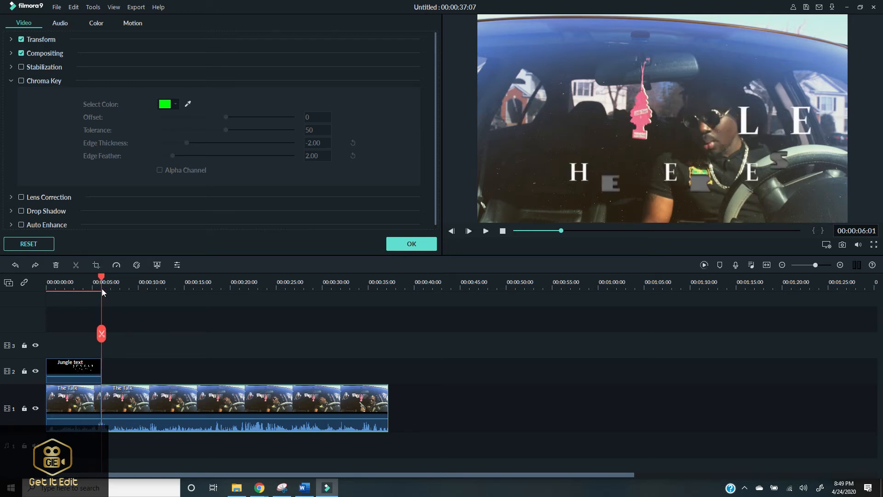
pyautogui.click(83, 366)
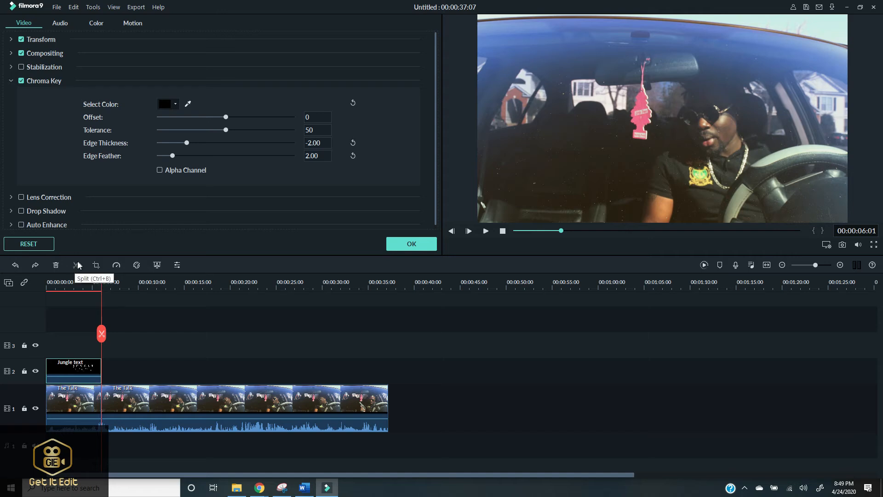
# Split The Talk again at 00:00:06:23 and delete both of its pieces beyond the end of the Jungle text clip
pyautogui.moveTo(102, 279); pyautogui.dragTo(110, 274)
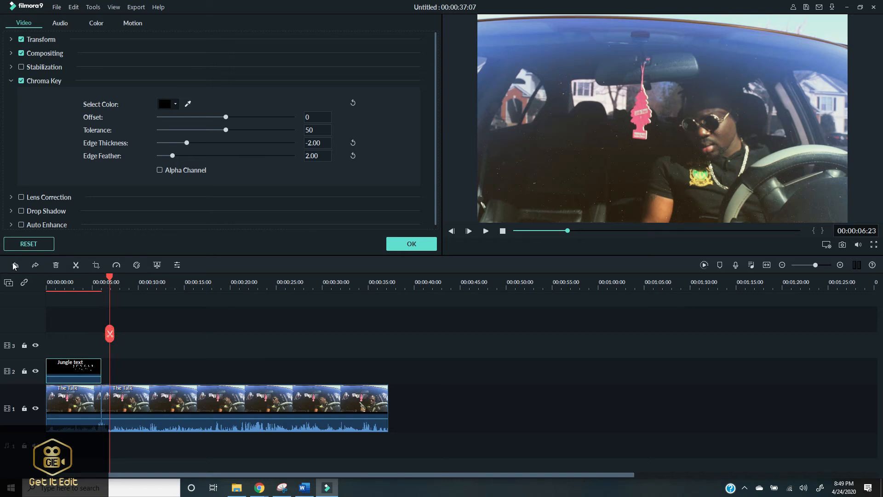
pyautogui.click(76, 265)
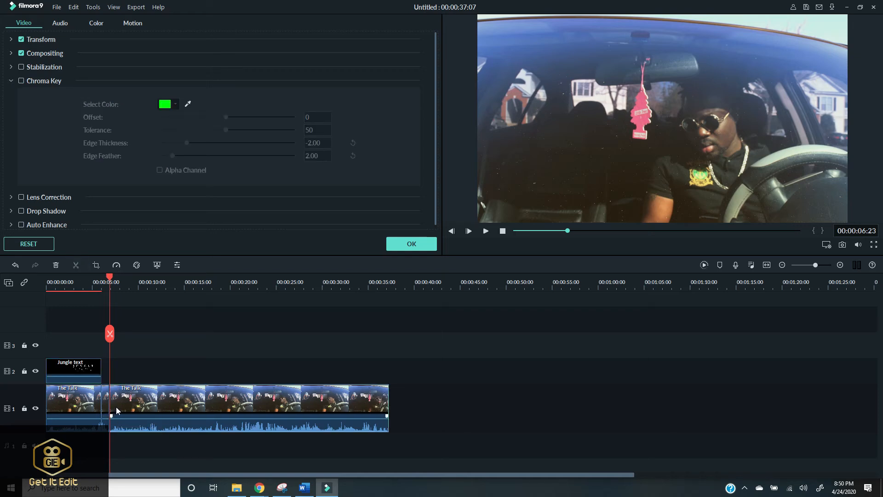
pyautogui.moveTo(116, 407)
pyautogui.mouseDown()
pyautogui.moveTo(161, 375)
pyautogui.moveTo(127, 384)
pyautogui.moveTo(107, 410)
pyautogui.mouseUp()
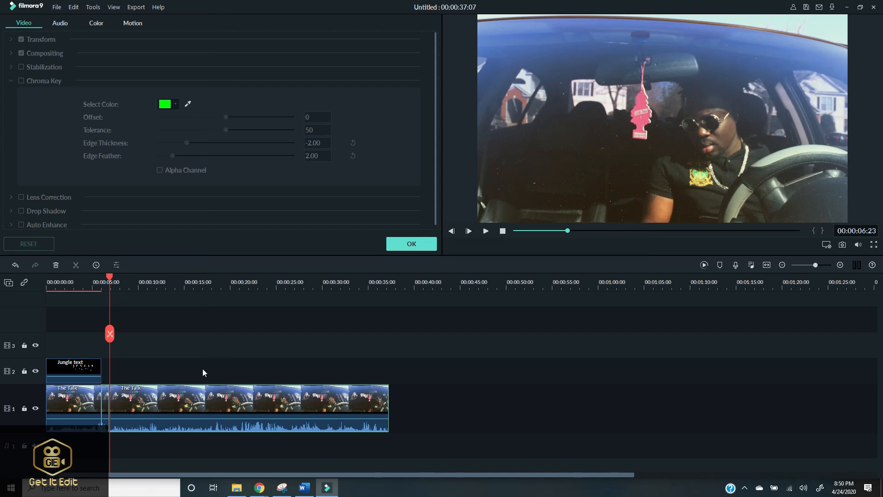
pyautogui.press('Delete')
pyautogui.click(423, 246)
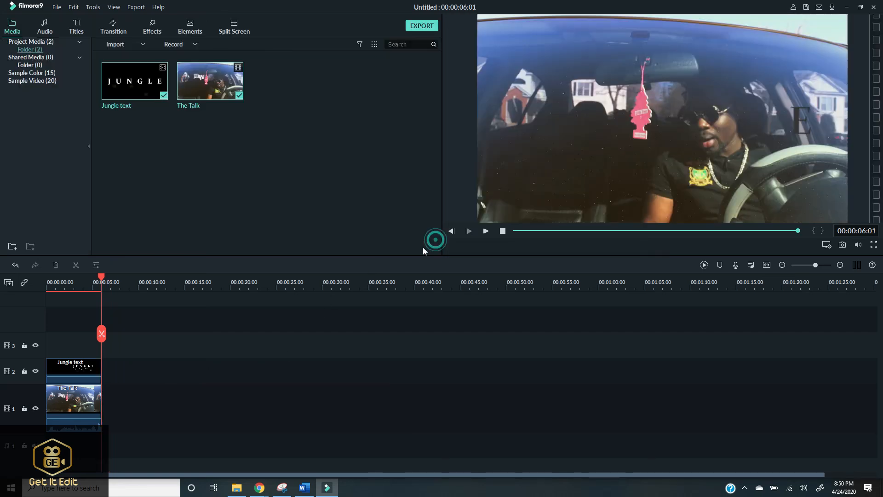
# Open the export options and review the formats for saving to the computer and for devices
pyautogui.click(422, 26)
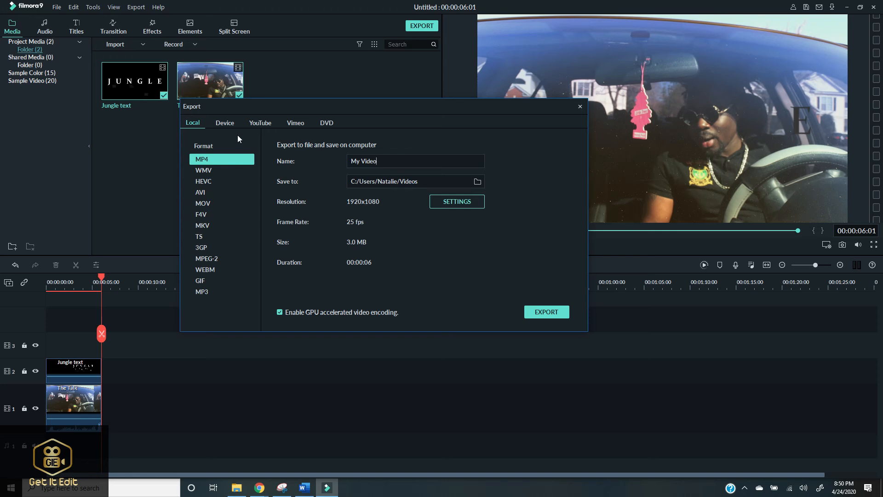
pyautogui.click(227, 126)
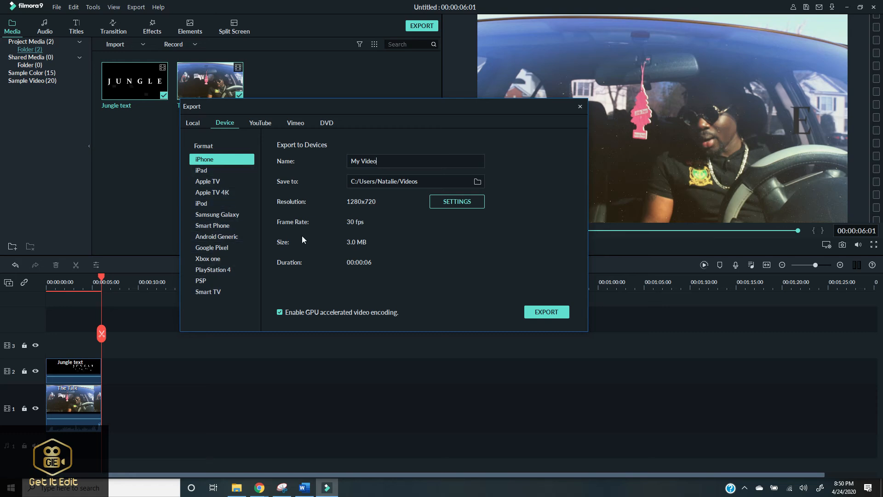
# Review the YouTube upload fields, quality settings and sign-in option, and set the privacy to Private
pyautogui.click(261, 123)
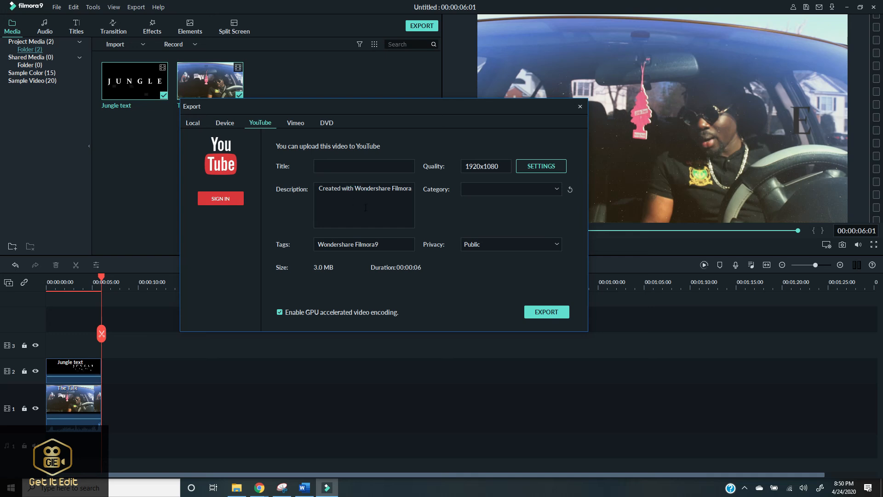
pyautogui.click(381, 167)
pyautogui.click(393, 211)
pyautogui.click(537, 167)
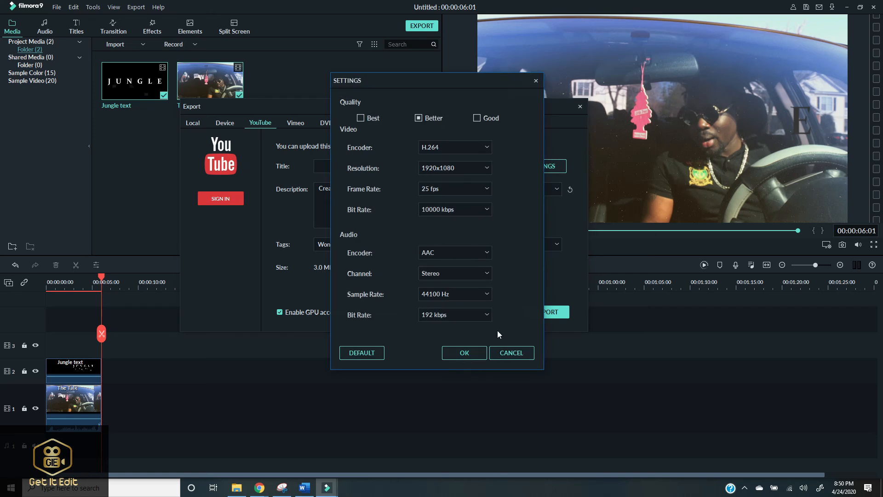
pyautogui.click(504, 355)
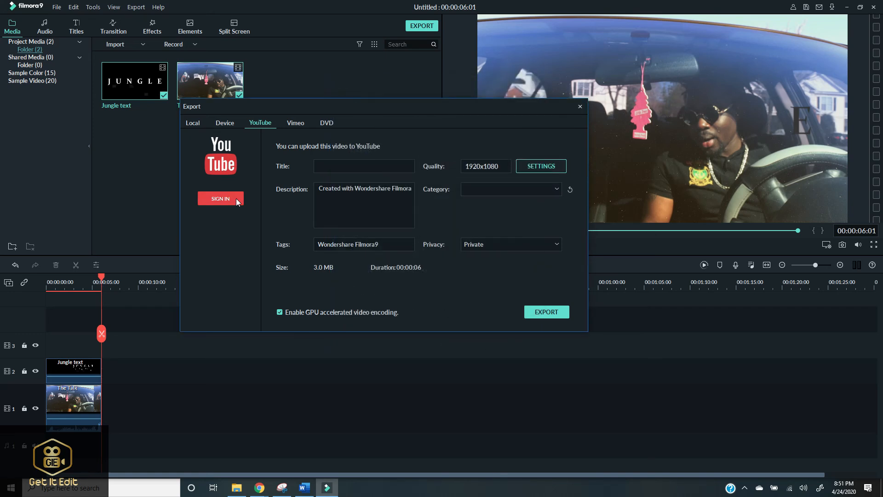
pyautogui.click(227, 200)
# Review the Vimeo upload options, including the title field and the choices for who can view the video
pyautogui.click(287, 122)
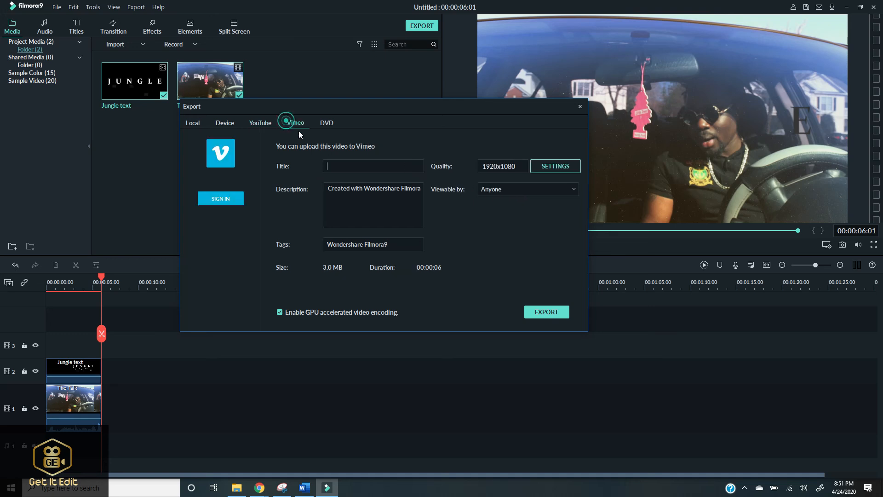
pyautogui.click(330, 162)
pyautogui.click(504, 189)
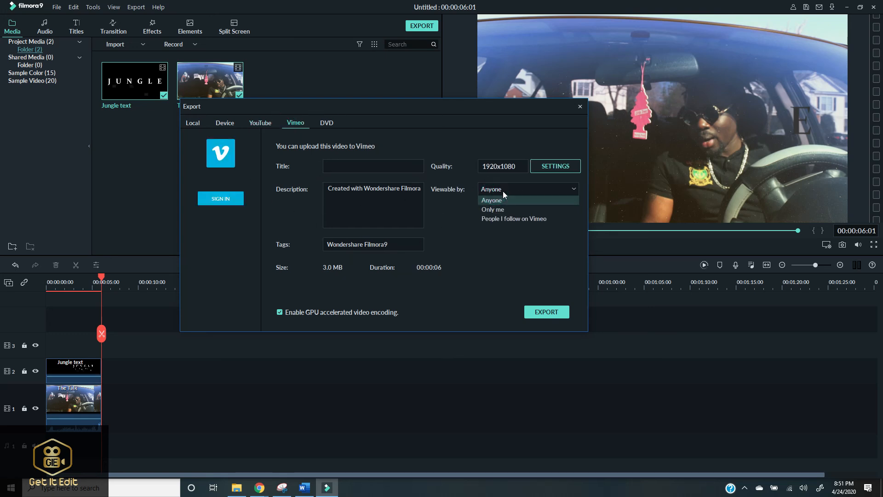
pyautogui.click(450, 196)
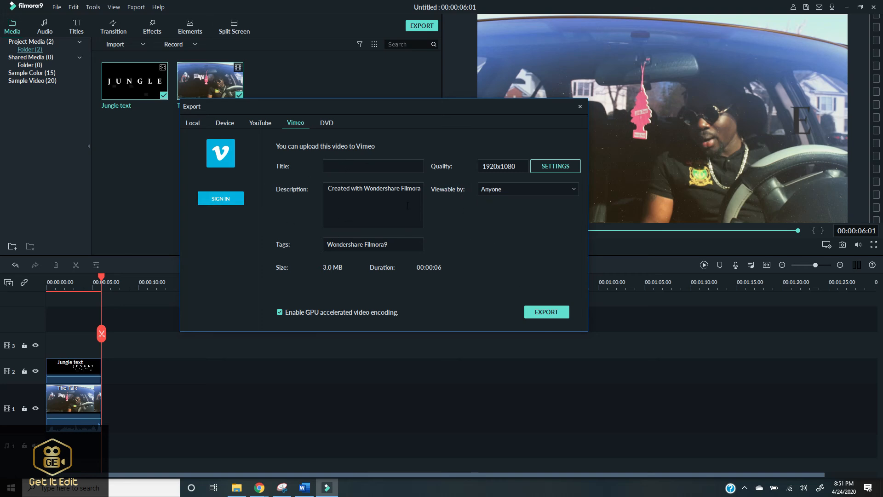
# Review the DVD export's description and output options, and go back to the local export settings
pyautogui.click(327, 124)
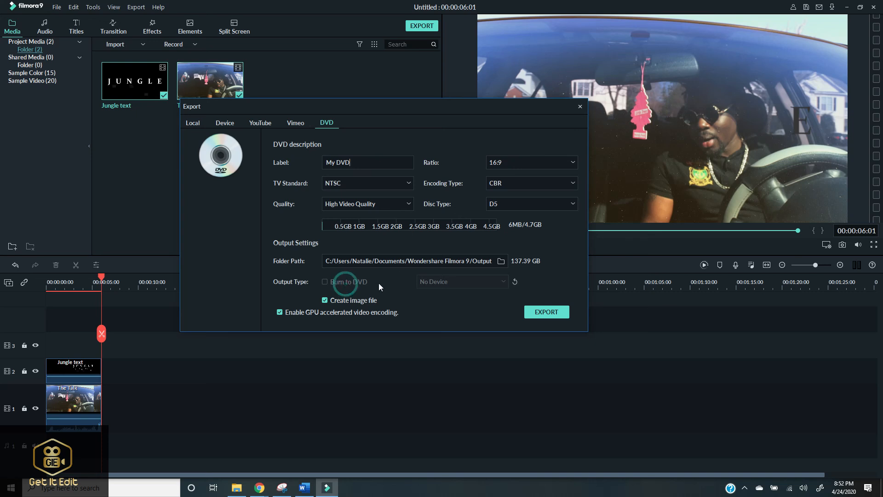
pyautogui.click(483, 288)
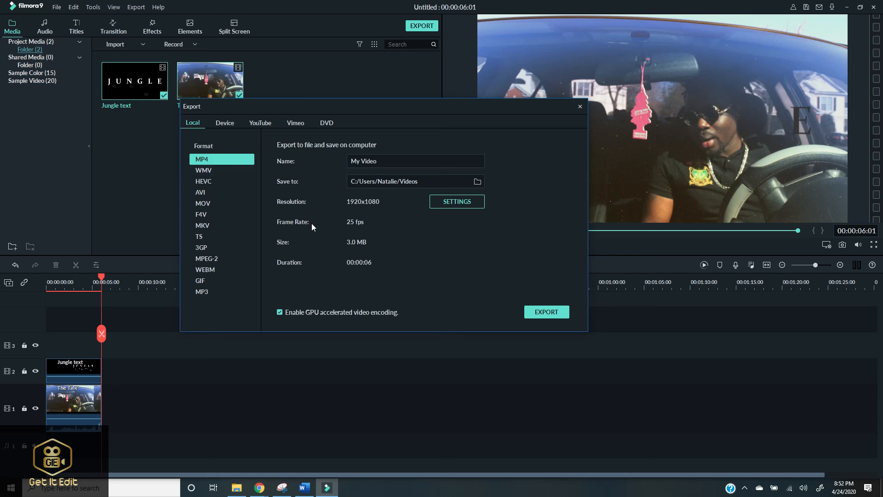
# Export the project to the computer as an MP4 named Filmora Intro, keeping the sound reminder for when it is done
pyautogui.moveTo(351, 101); pyautogui.dragTo(366, 95)
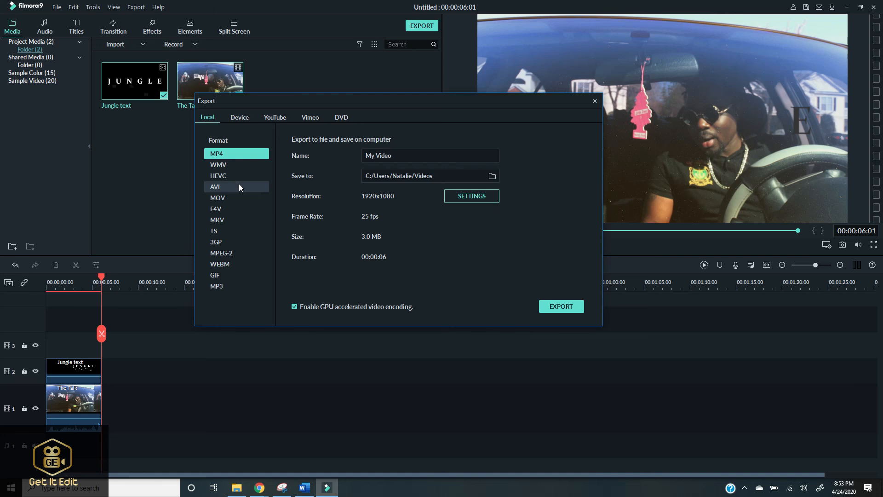
pyautogui.click(453, 157)
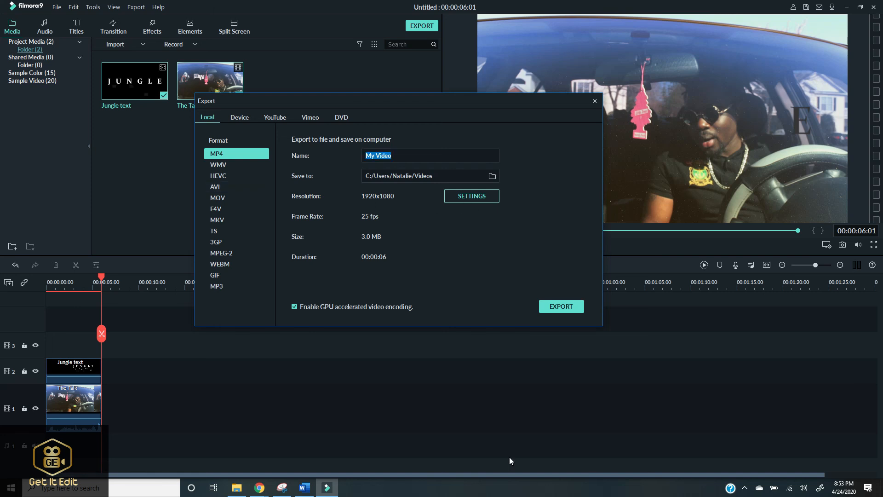
pyautogui.write('Intro')
pyautogui.press('BackSpace')
pyautogui.press('BackSpace')
pyautogui.press('BackSpace')
pyautogui.press('BackSpace')
pyautogui.press('BackSpace')
pyautogui.write('Filmora Intro')
pyautogui.click(563, 303)
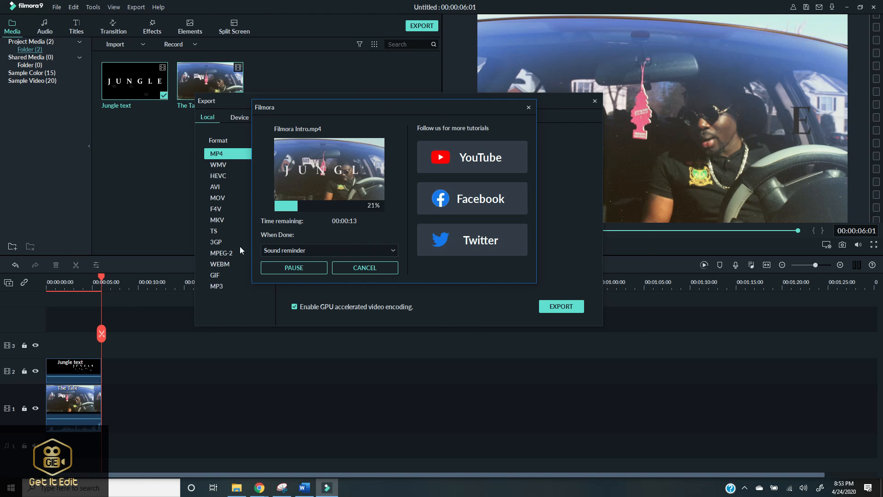
pyautogui.click(340, 249)
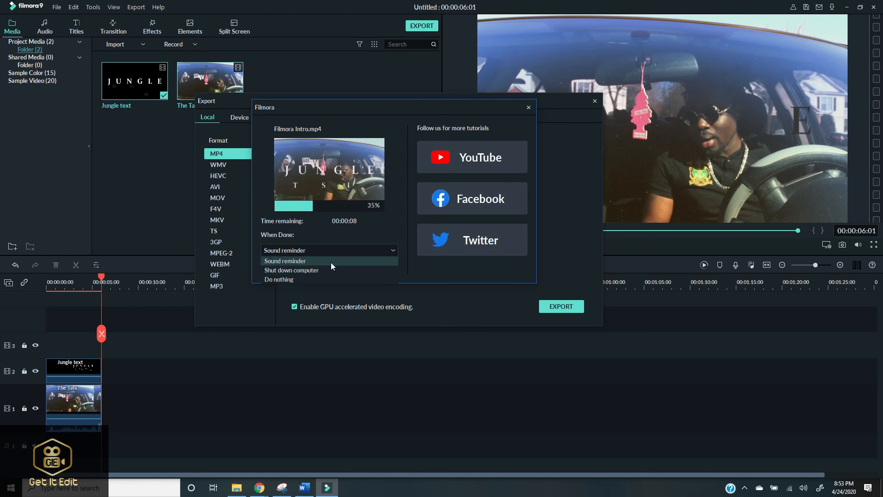
pyautogui.click(358, 236)
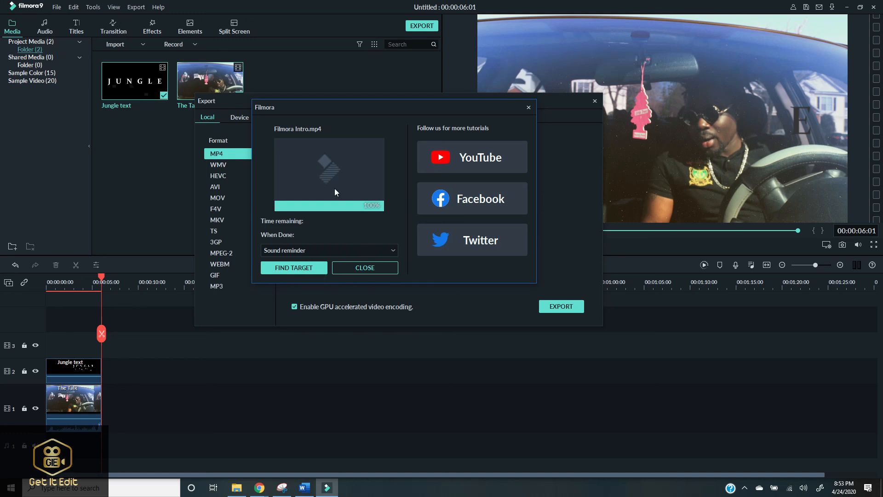
# Locate the exported Filmora Intro file, play it in VLC media player, and close the player
pyautogui.click(293, 269)
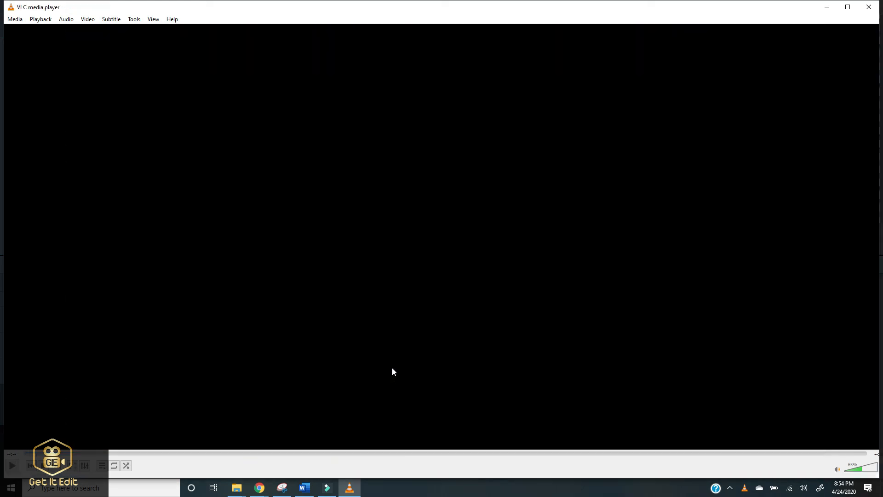
pyautogui.click(865, 7)
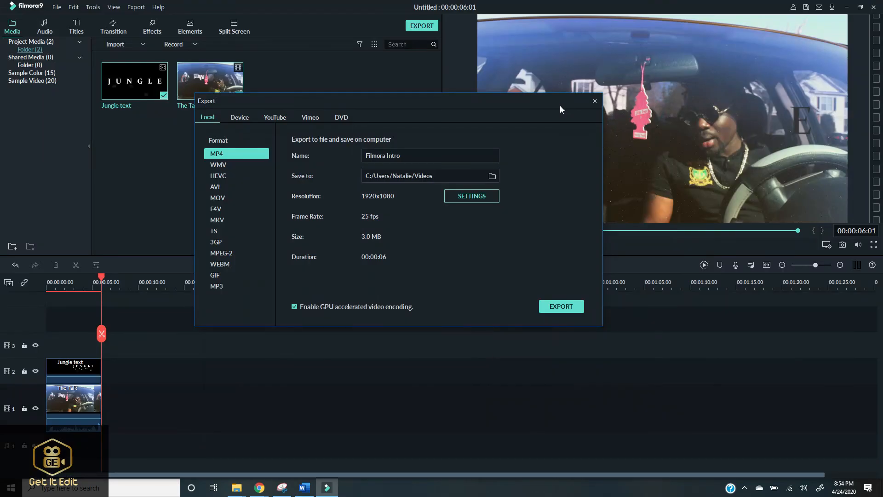